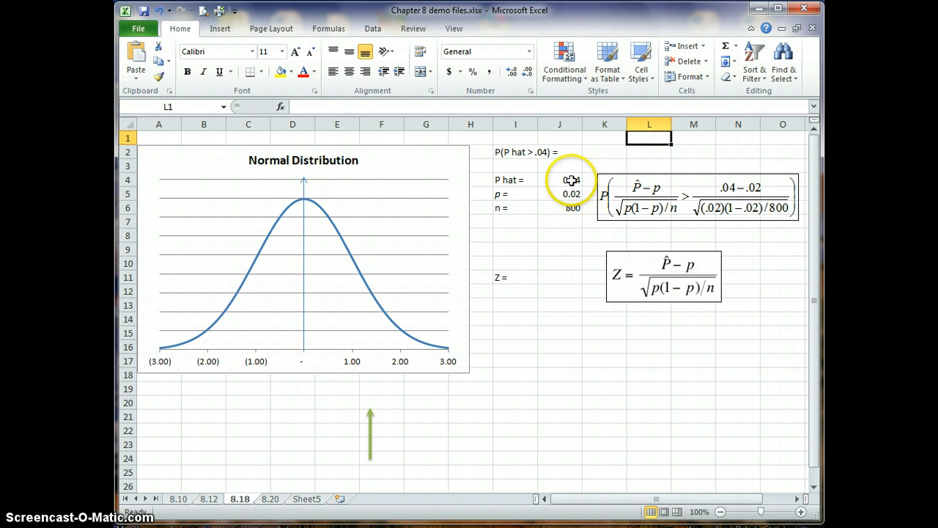
Review the probability statement in I2 and the given P hat, p and n values in J4:J6
{"action": "left_click", "coordinate": [523, 152]}
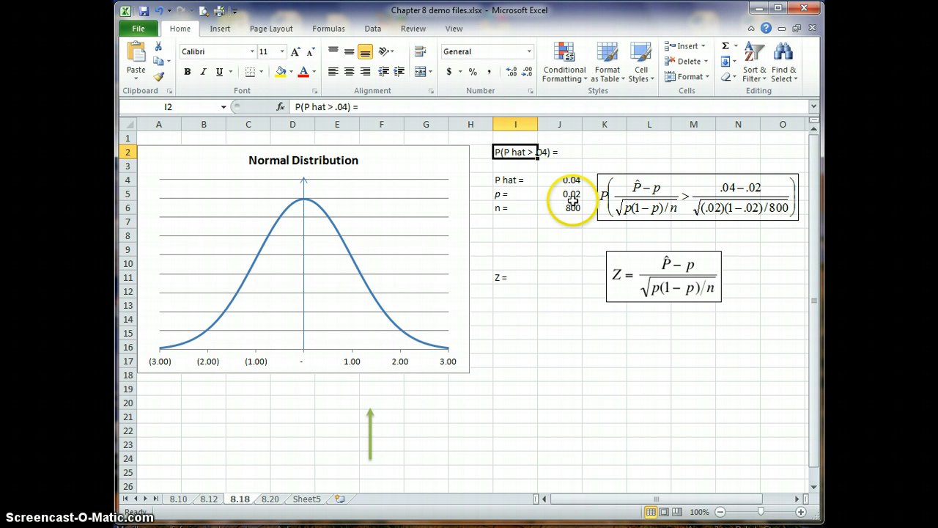
{"action": "key", "text": "Return"}
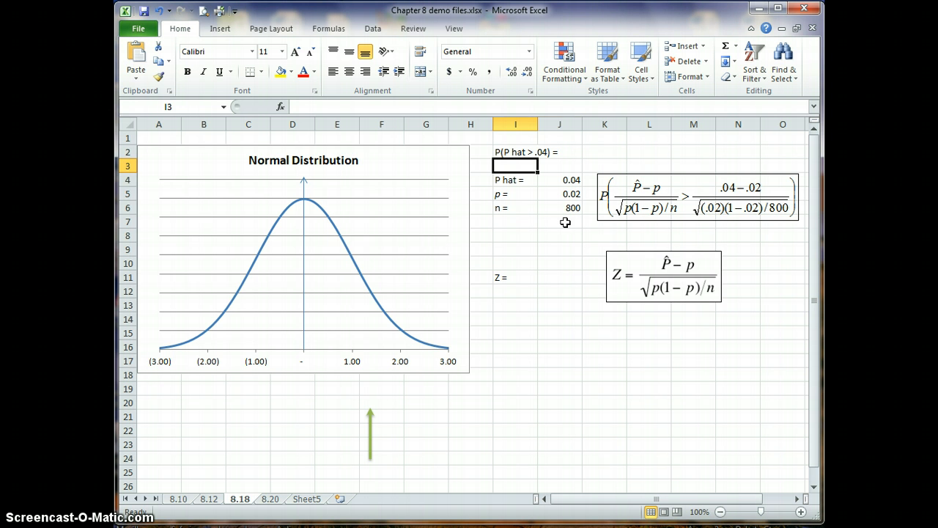
{"action": "key", "text": "Down"}
{"action": "key", "text": "Right"}
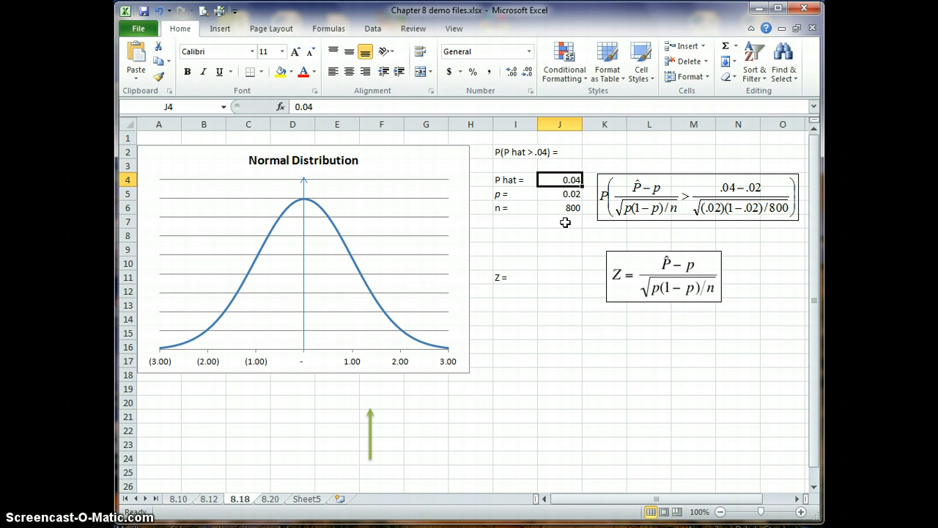
{"action": "key", "text": "Down"}
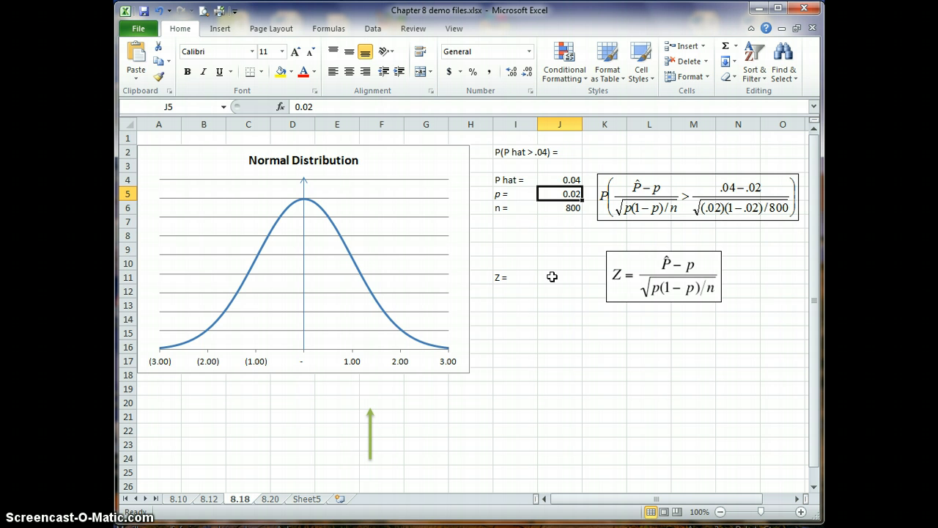
{"action": "key", "text": "Down"}
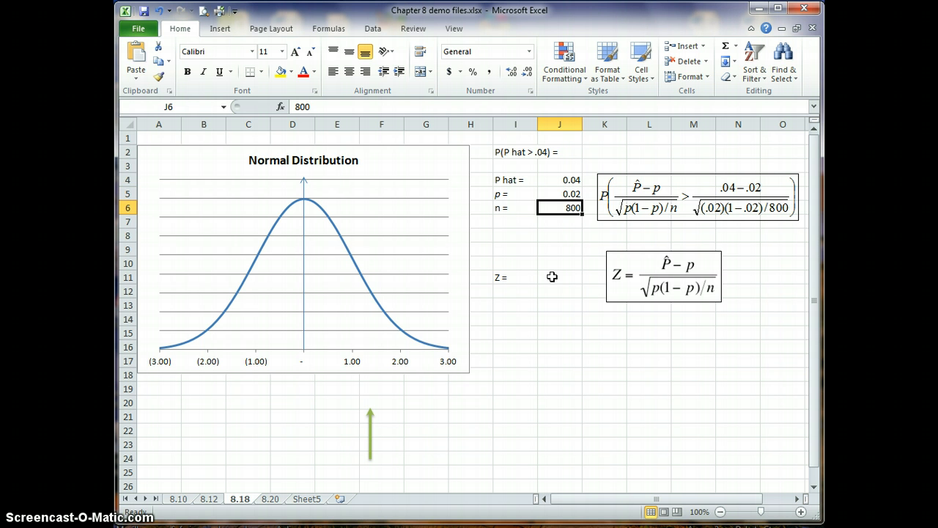
{"action": "key", "text": "Down"}
{"action": "key", "text": "Down"}
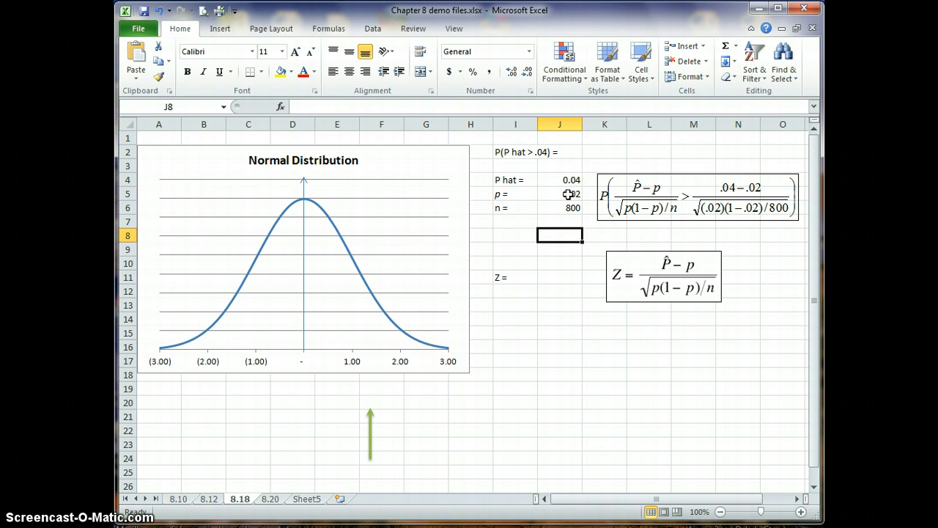
Start the Z formula in J11 with the numerator (J4-J5), referencing the P hat and p cells
{"action": "key", "text": "Down"}
{"action": "key", "text": "Down"}
{"action": "key", "text": "Down"}
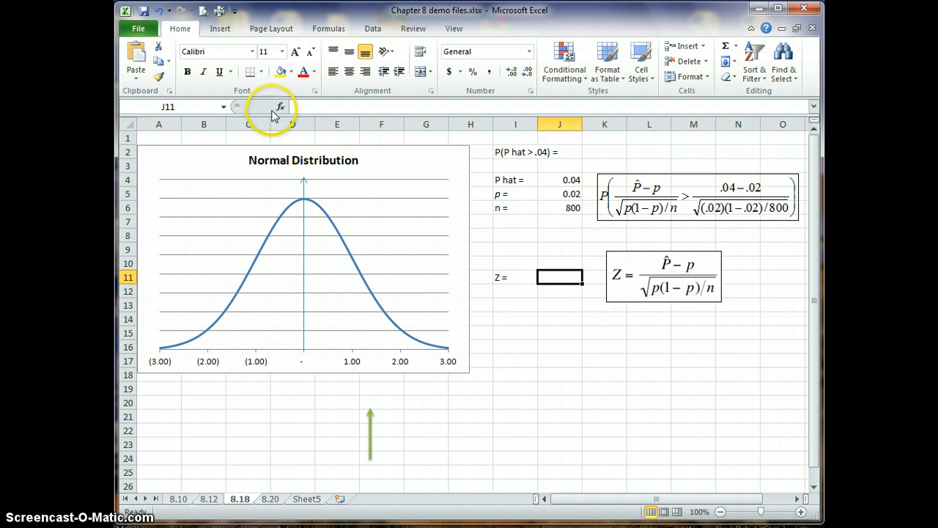
{"action": "type", "text": "="}
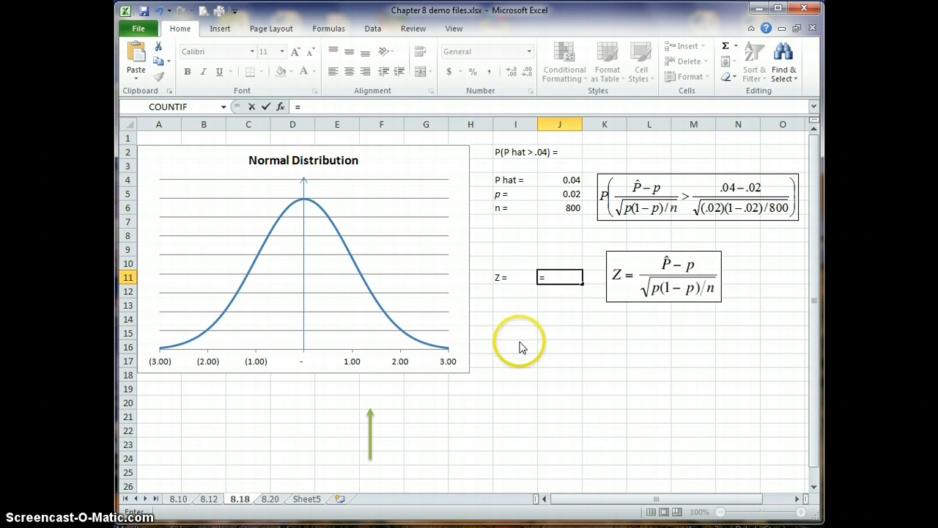
{"action": "type", "text": "("}
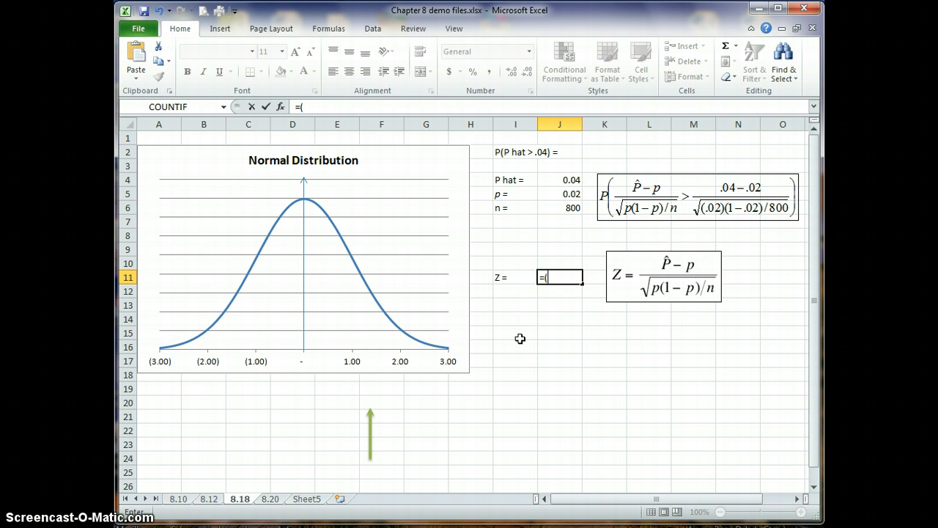
{"action": "key", "text": "Up"}
{"action": "key", "text": "Up"}
{"action": "key", "text": "Up"}
{"action": "key", "text": "Up"}
{"action": "key", "text": "Up"}
{"action": "key", "text": "Up"}
{"action": "key", "text": "Up"}
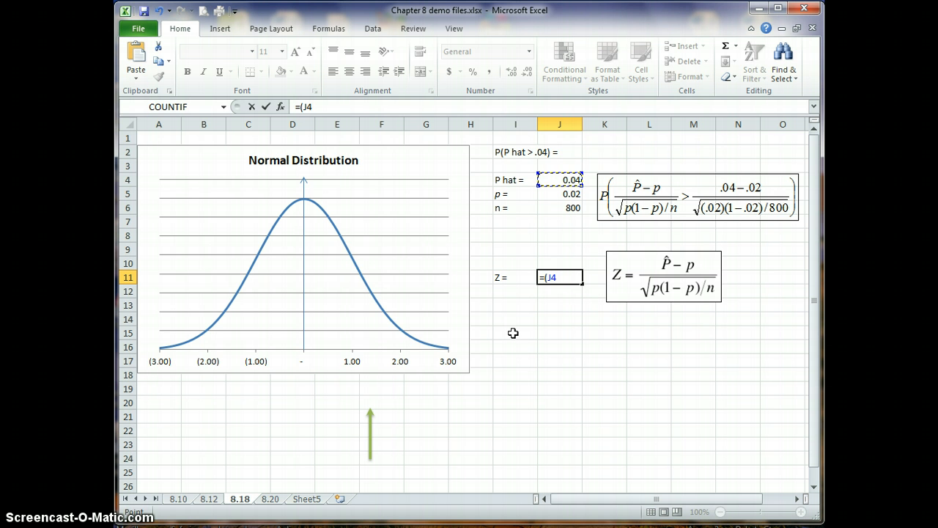
{"action": "type", "text": "-"}
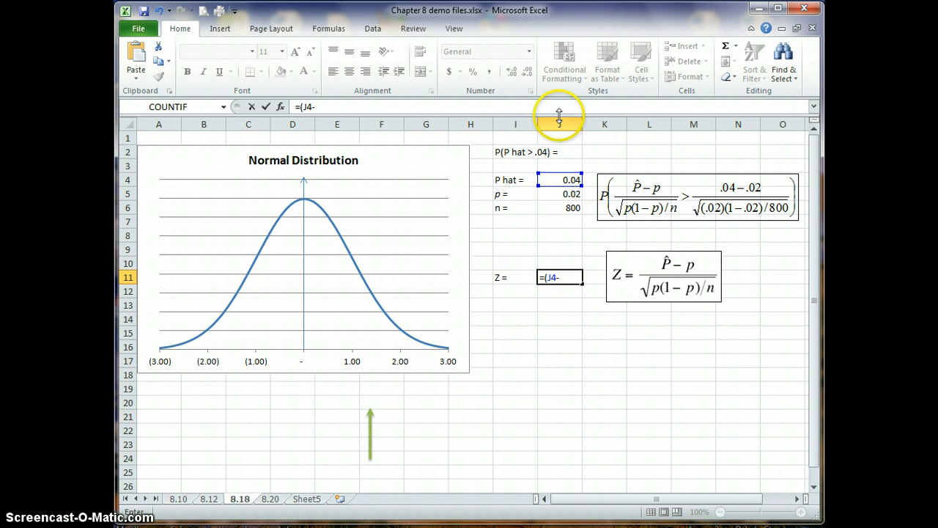
{"action": "key", "text": "Up"}
{"action": "key", "text": "Up"}
{"action": "key", "text": "Up"}
{"action": "key", "text": "Up"}
{"action": "key", "text": "Up"}
{"action": "key", "text": "Up"}
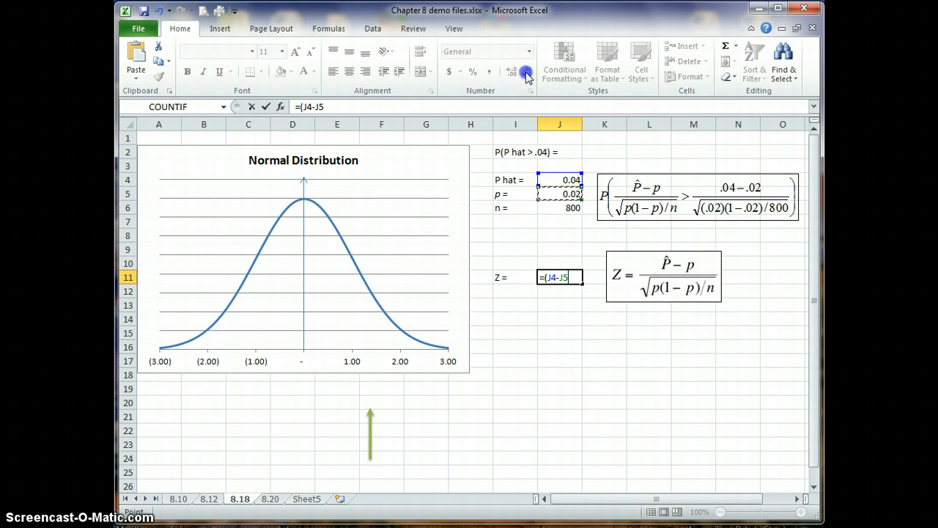
{"action": "type", "text": ")"}
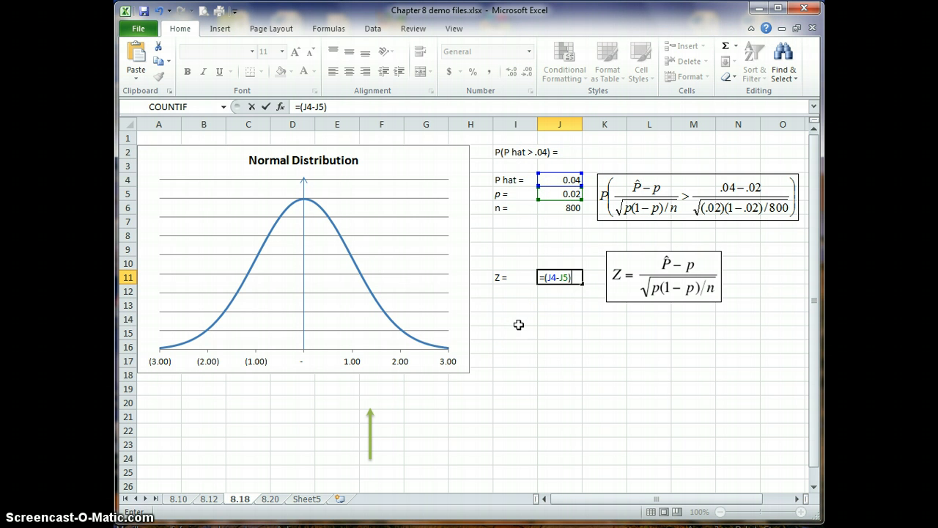
Complete the Z formula by dividing by (SQRT(J5*(1-J5)/800)), accepting the proposed parenthesis correction
{"action": "type", "text": "/(sqrt"}
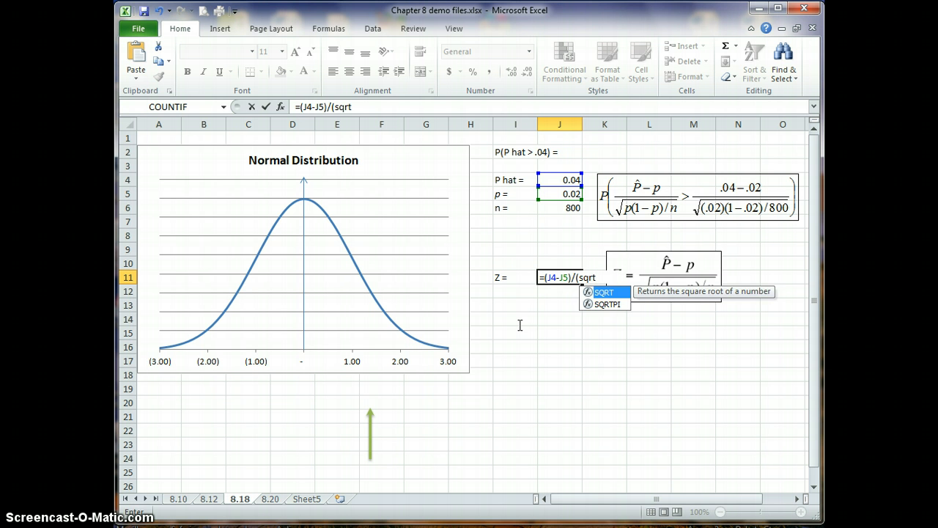
{"action": "type", "text": "("}
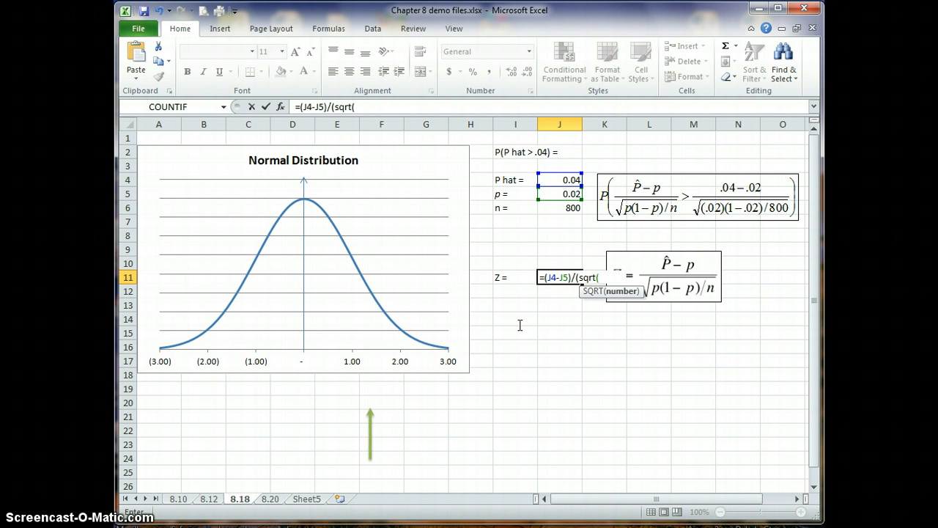
{"action": "key", "text": "Up"}
{"action": "key", "text": "Up"}
{"action": "key", "text": "Up"}
{"action": "key", "text": "Up"}
{"action": "key", "text": "Up"}
{"action": "key", "text": "Up"}
{"action": "type", "text": "*(1-"}
{"action": "key", "text": "Up"}
{"action": "key", "text": "Up"}
{"action": "key", "text": "Up"}
{"action": "key", "text": "Up"}
{"action": "key", "text": "Up"}
{"action": "key", "text": "Up"}
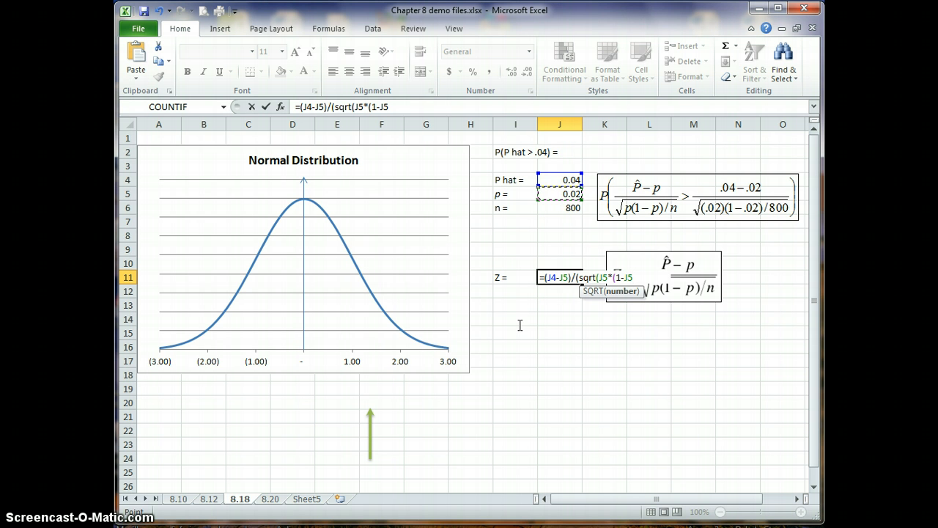
{"action": "type", "text": ")/800)"}
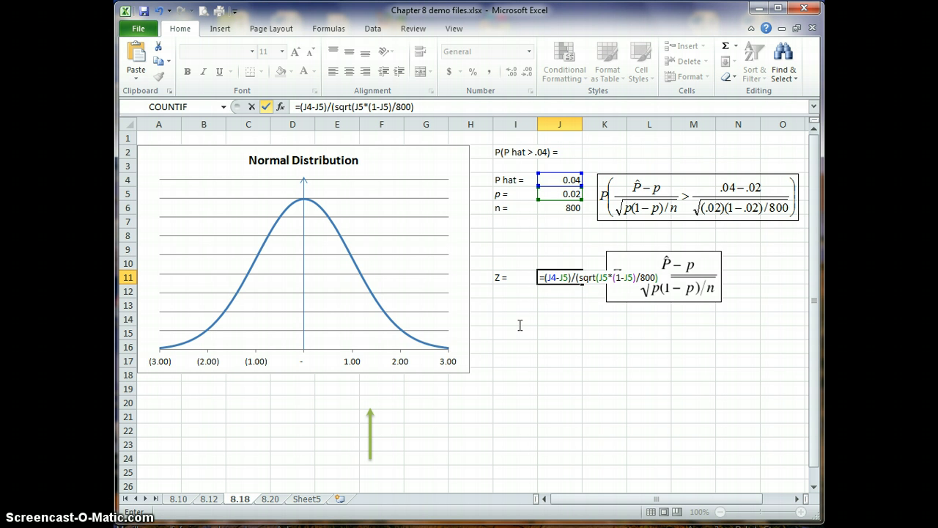
{"action": "key", "text": "Return"}
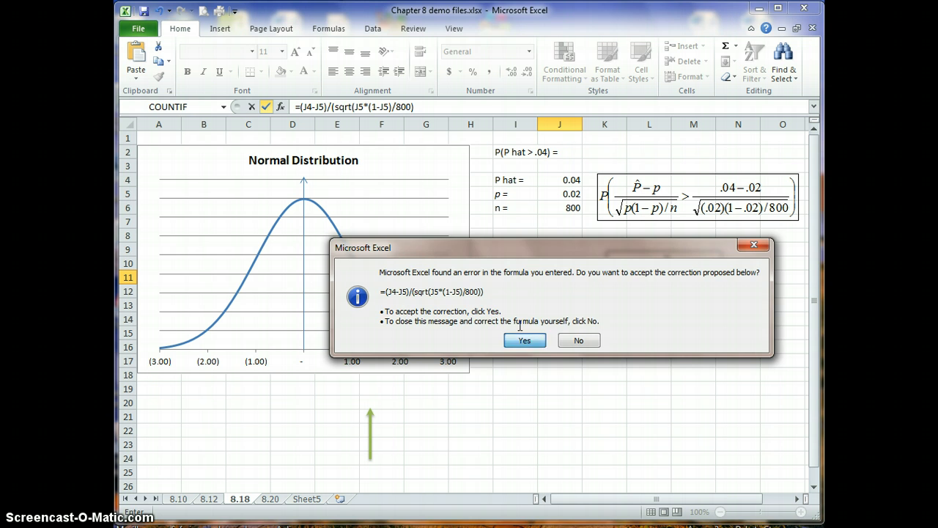
{"action": "key", "text": "Return"}
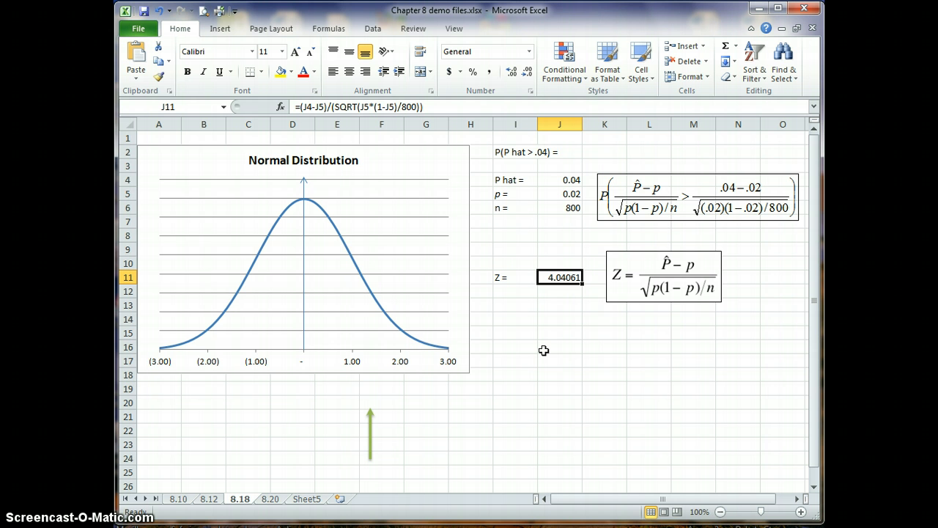
Reduce the Z value in J11 to two decimal places
{"action": "left_click", "coordinate": [527, 72]}
{"action": "left_click", "coordinate": [527, 71]}
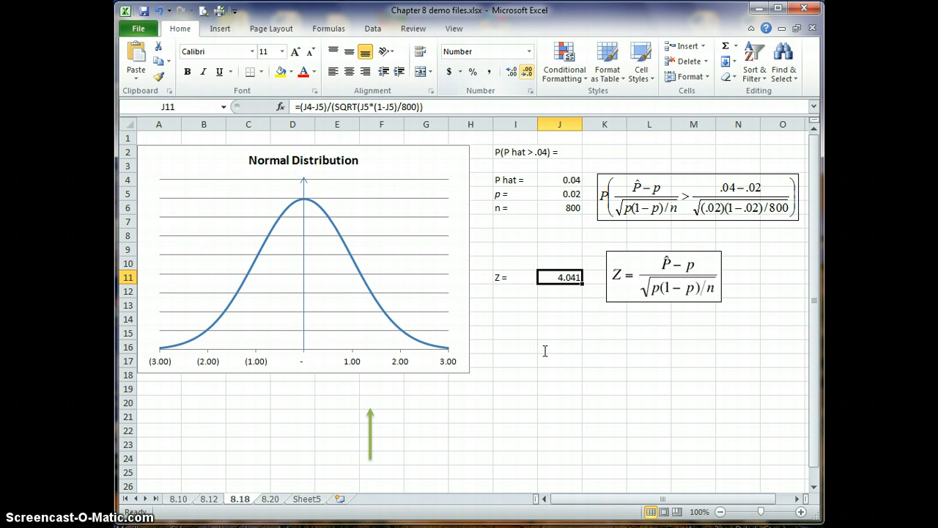
{"action": "left_click", "coordinate": [527, 71]}
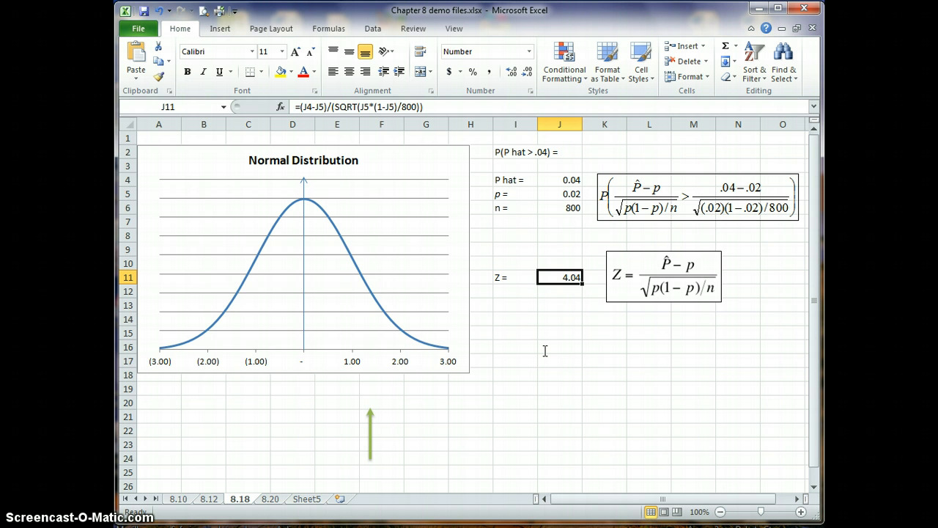
Enter the text "P(Z > 4.04) = 1 - P(Z <4.04) =" in cell I15
{"action": "left_click", "coordinate": [534, 337]}
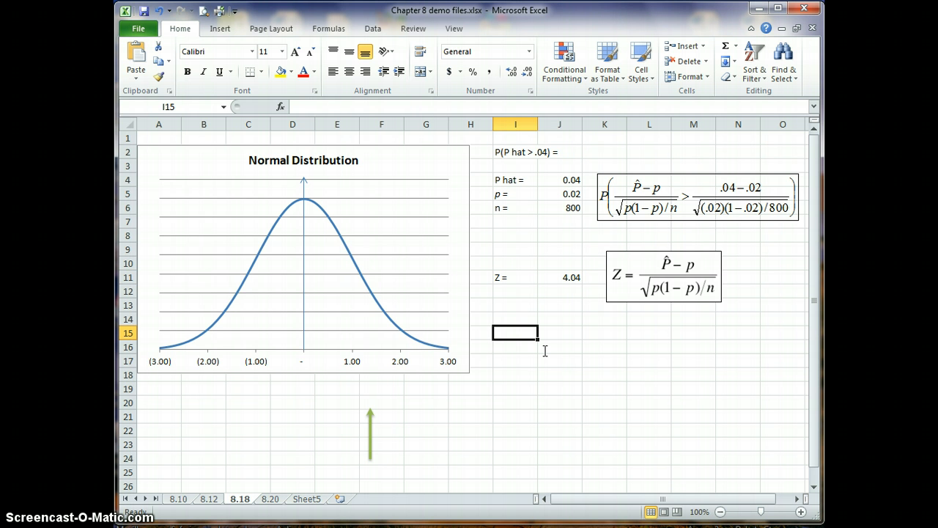
{"action": "type", "text": "P"}
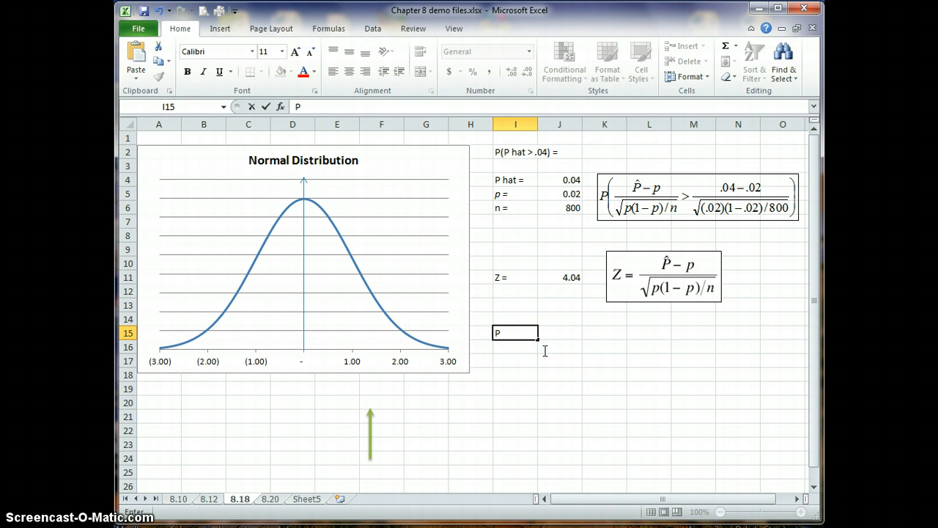
{"action": "type", "text": "(Z > 4.04) ="}
{"action": "left_click", "coordinate": [527, 338]}
{"action": "left_click", "coordinate": [296, 107]}
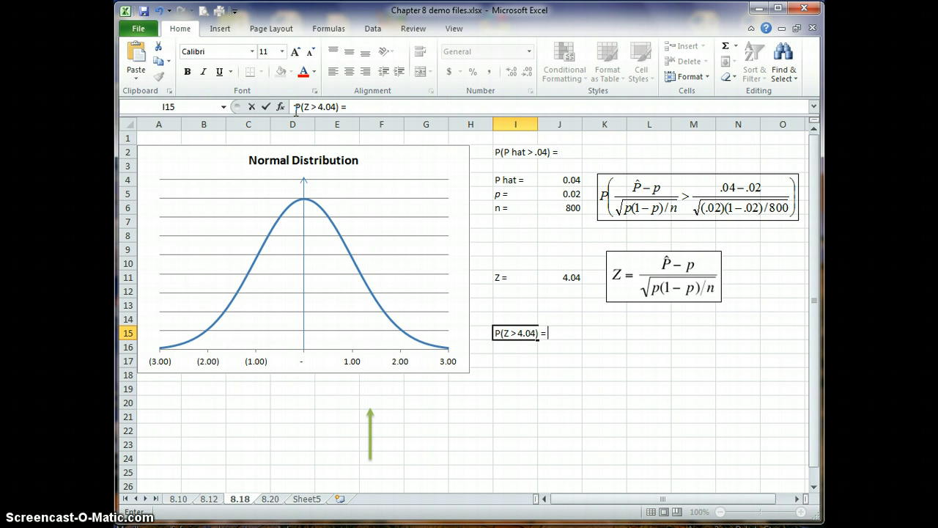
{"action": "type", "text": "1 - P(Z <4.04"}
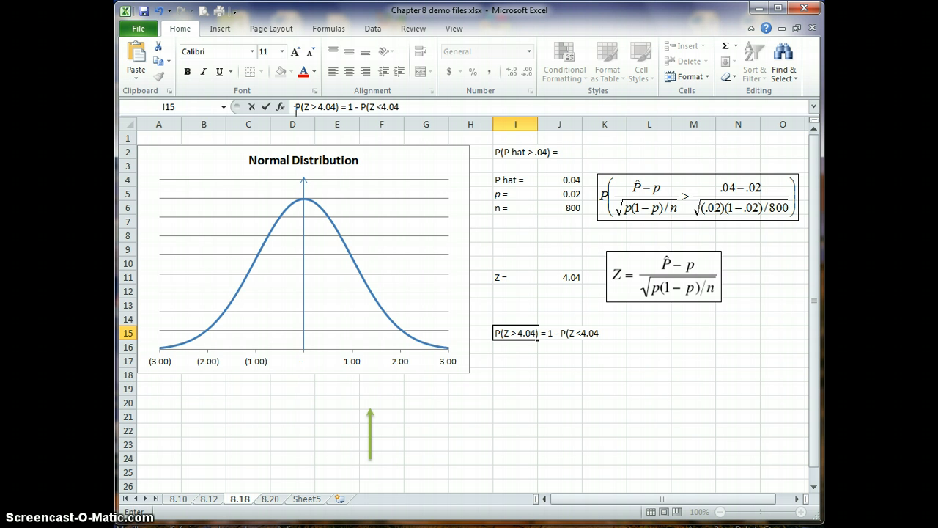
{"action": "type", "text": ") ="}
{"action": "key", "text": "Return"}
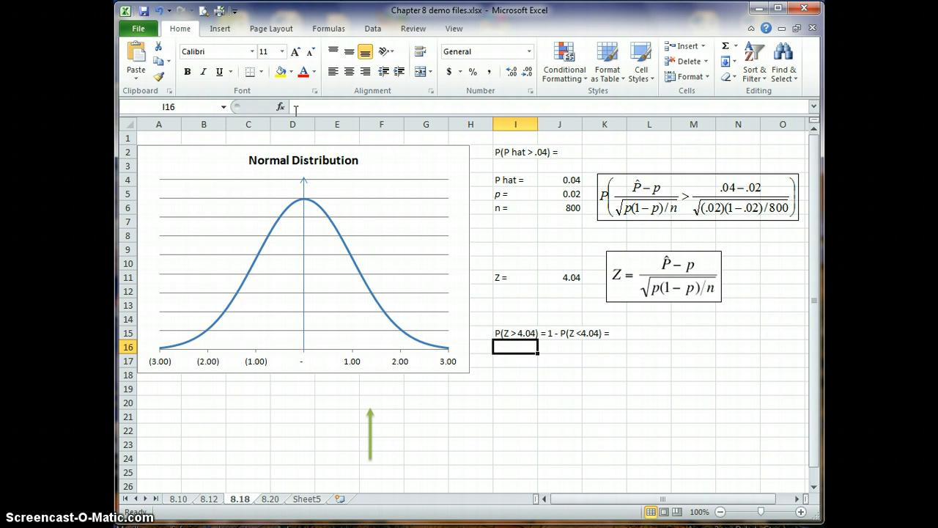
Move the green arrow to just beyond 3.00 on the normal distribution chart's horizontal axis, then deselect it
{"action": "double_click", "coordinate": [515, 348]}
{"action": "left_click_drag", "start_coordinate": [370, 434], "coordinate": [464, 363]}
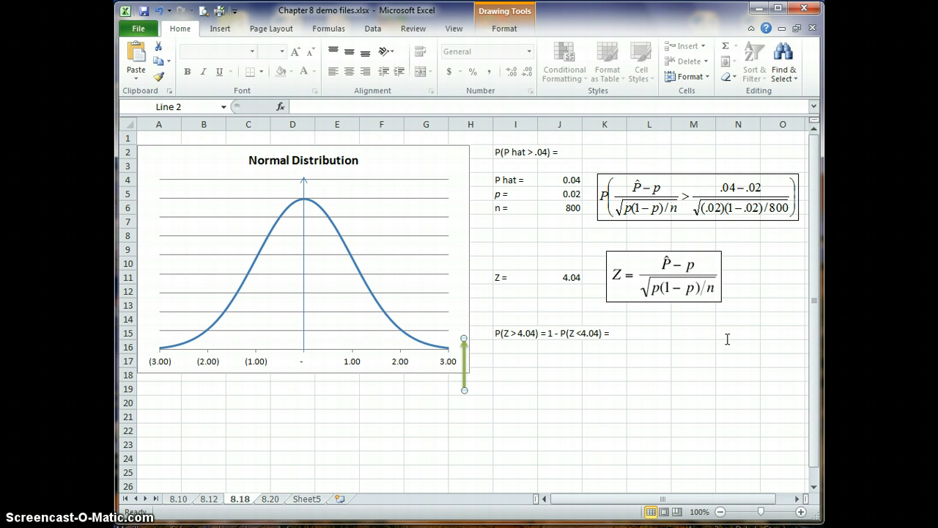
{"action": "key", "text": "Escape"}
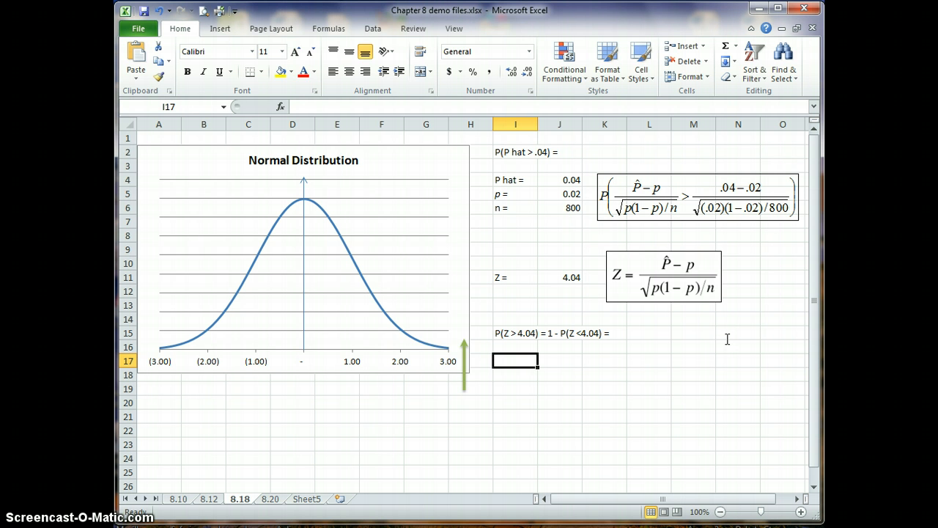
Enter the reference note "page 310" in cell J17
{"action": "key", "text": "Right"}
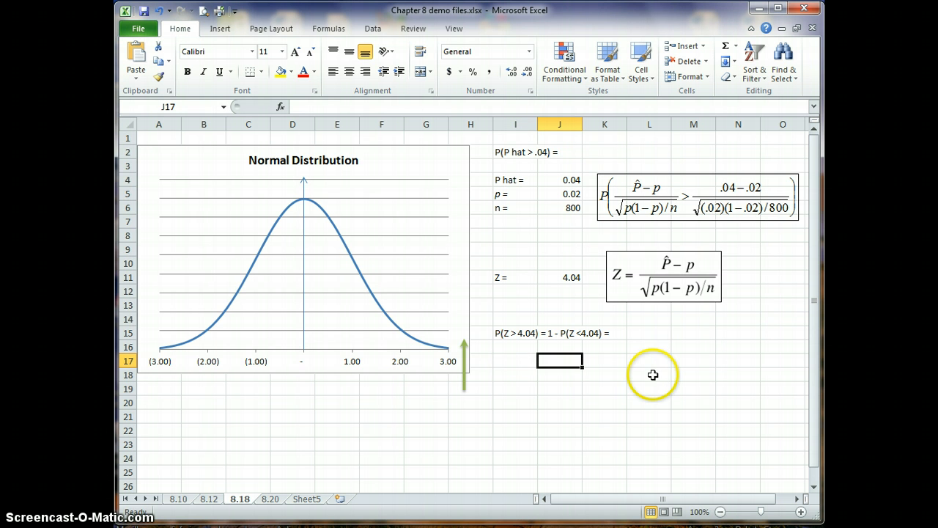
{"action": "type", "text": "page"}
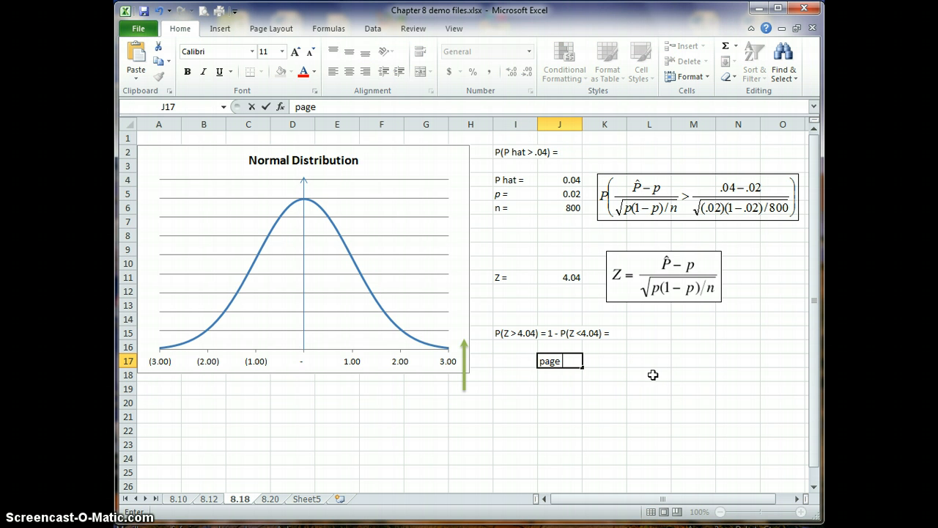
{"action": "type", "text": " 310"}
{"action": "key", "text": "Return"}
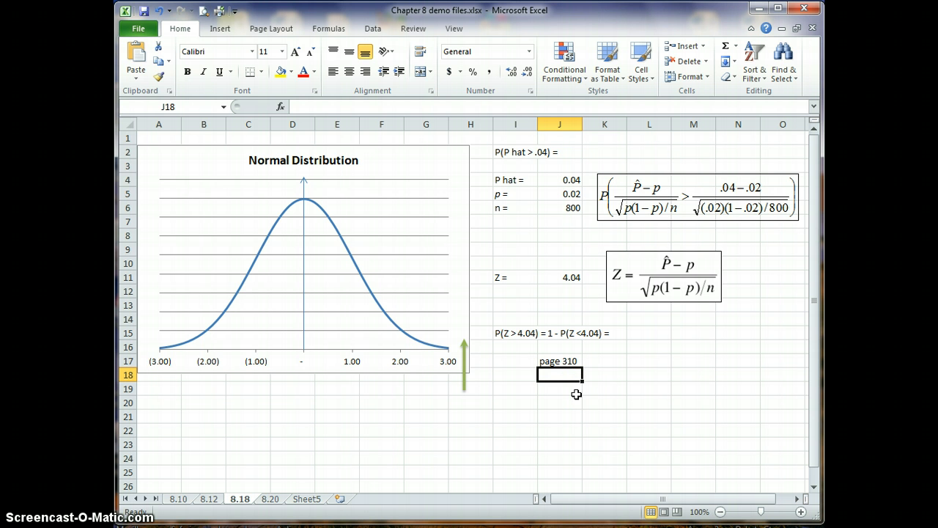
Enter the result "1 - 1 = 0" in cell L15, beside the probability expression
{"action": "key", "text": "Up"}
{"action": "key", "text": "Up"}
{"action": "key", "text": "Up"}
{"action": "key", "text": "Right"}
{"action": "key", "text": "Right"}
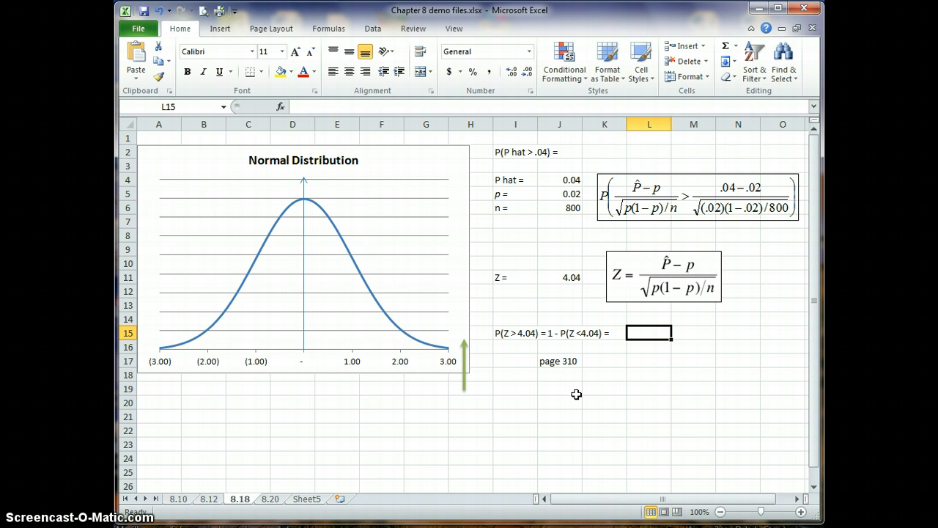
{"action": "type", "text": "1"}
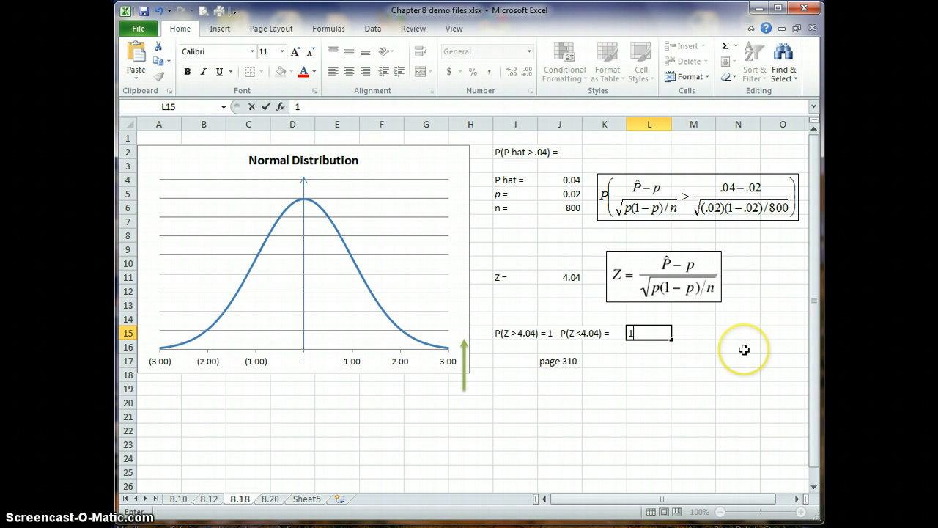
{"action": "type", "text": "-"}
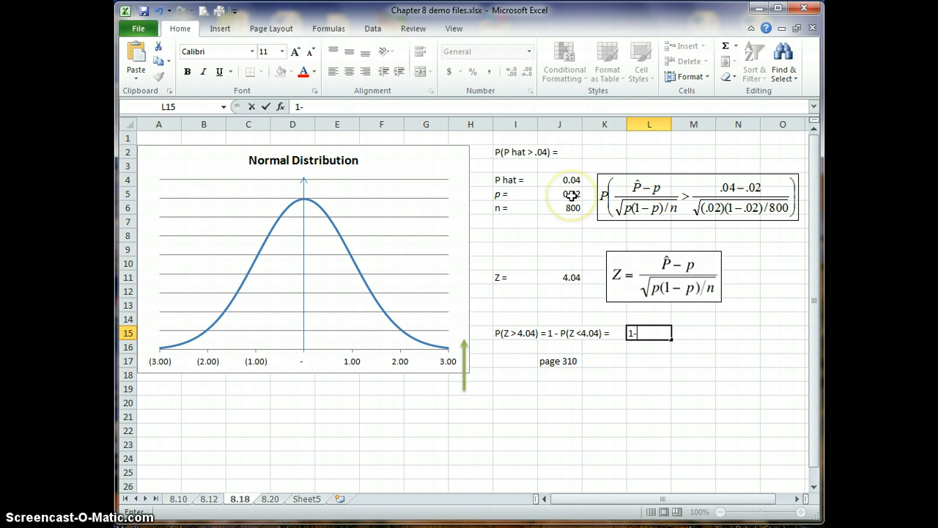
{"action": "key", "text": "BackSpace"}
{"action": "type", "text": "- 1"}
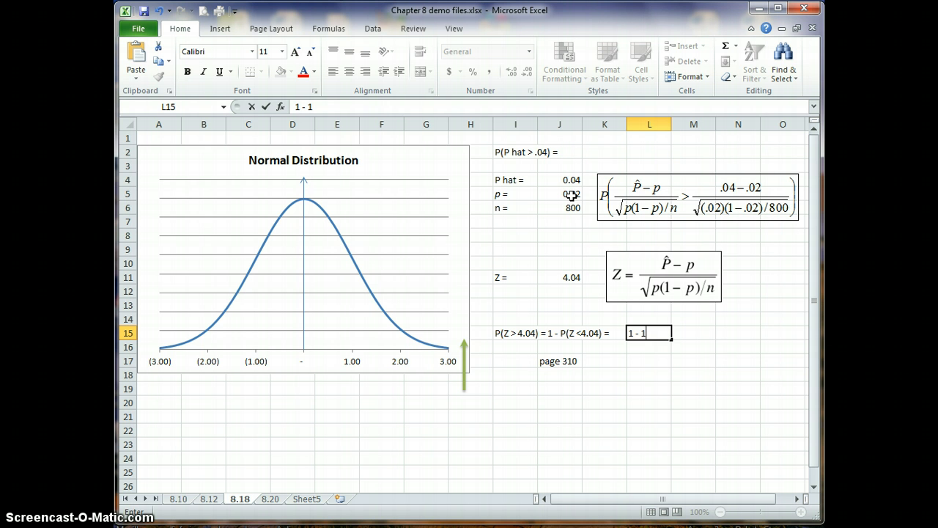
{"action": "type", "text": " = 0"}
{"action": "key", "text": "Return"}
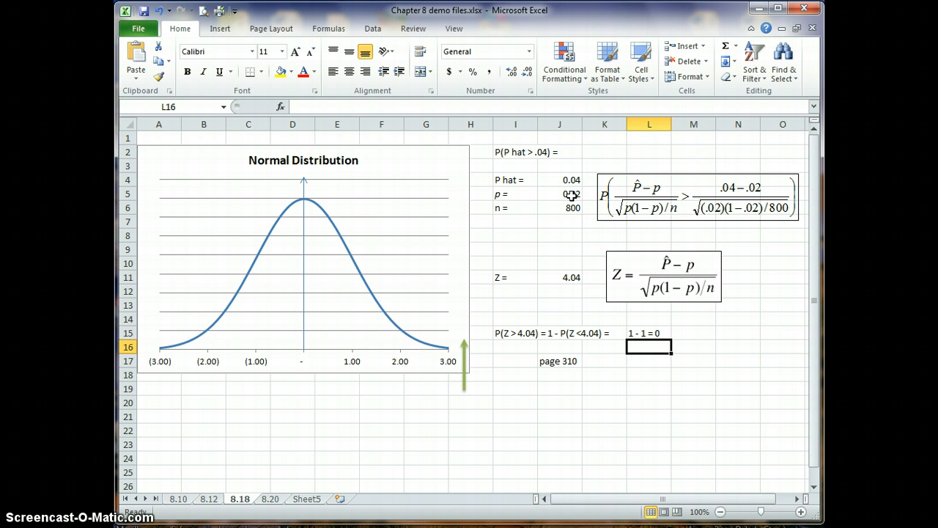